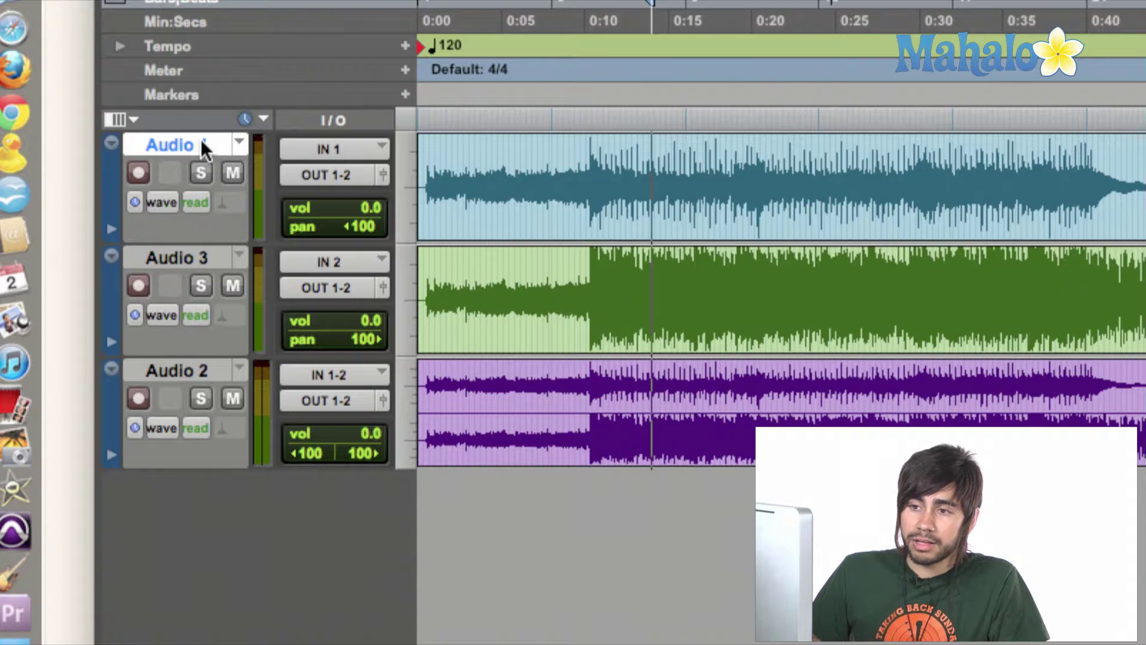
pyautogui.keyDown('shift'); pyautogui.click(194, 257); pyautogui.keyUp('shift')
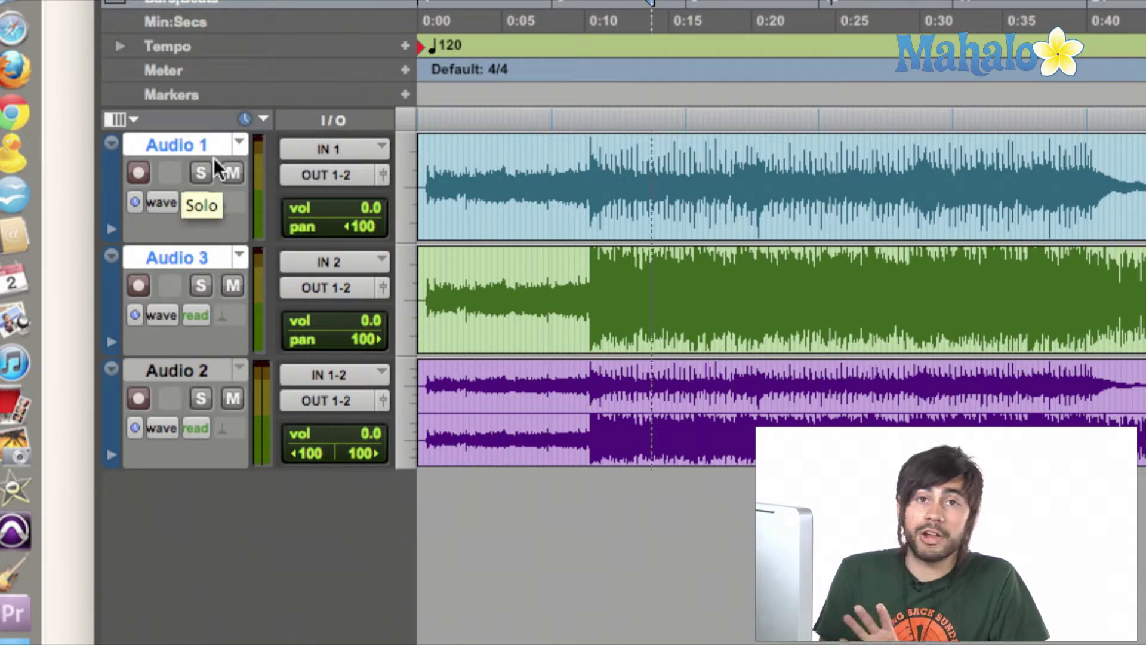
pyautogui.click(208, 371)
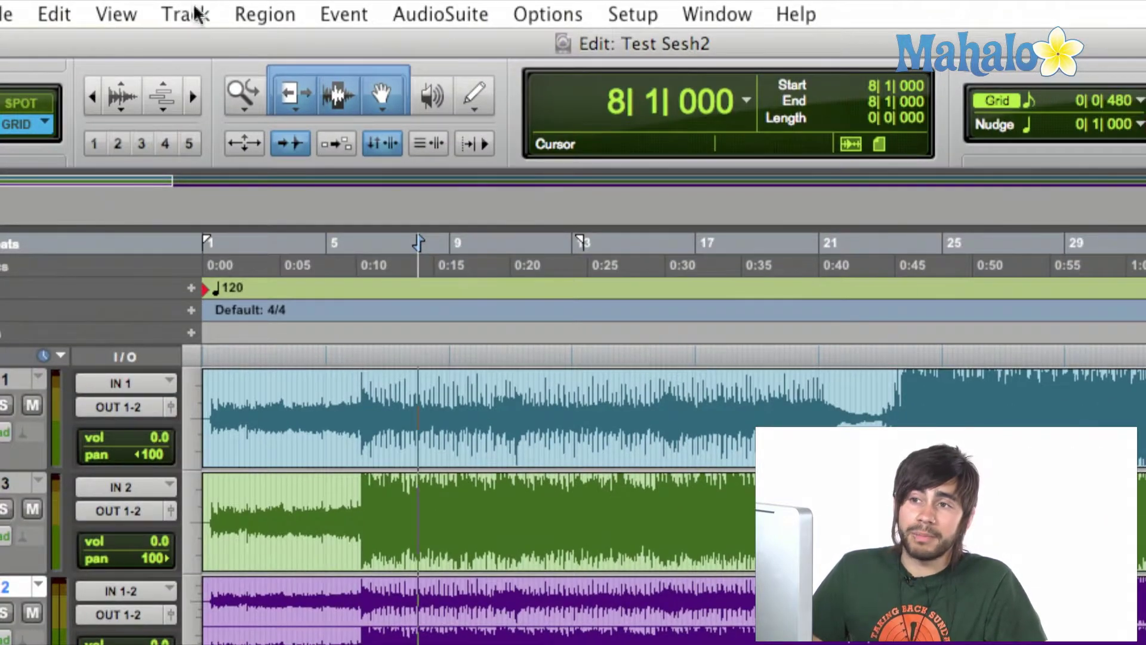
pyautogui.click(190, 13)
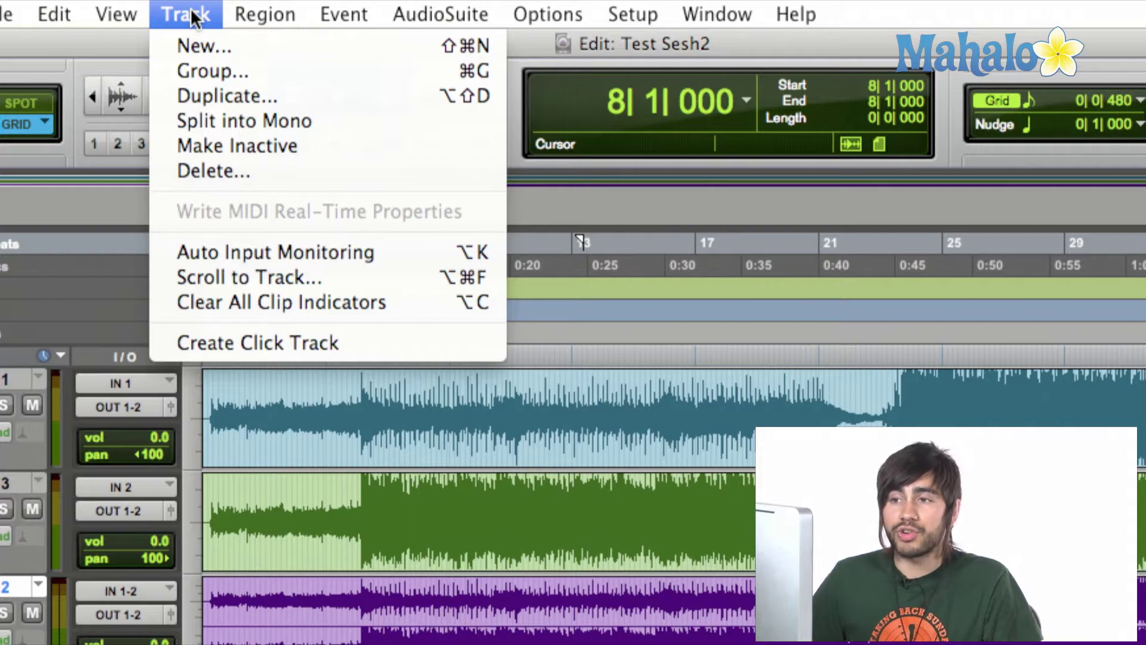
pyautogui.click(234, 46)
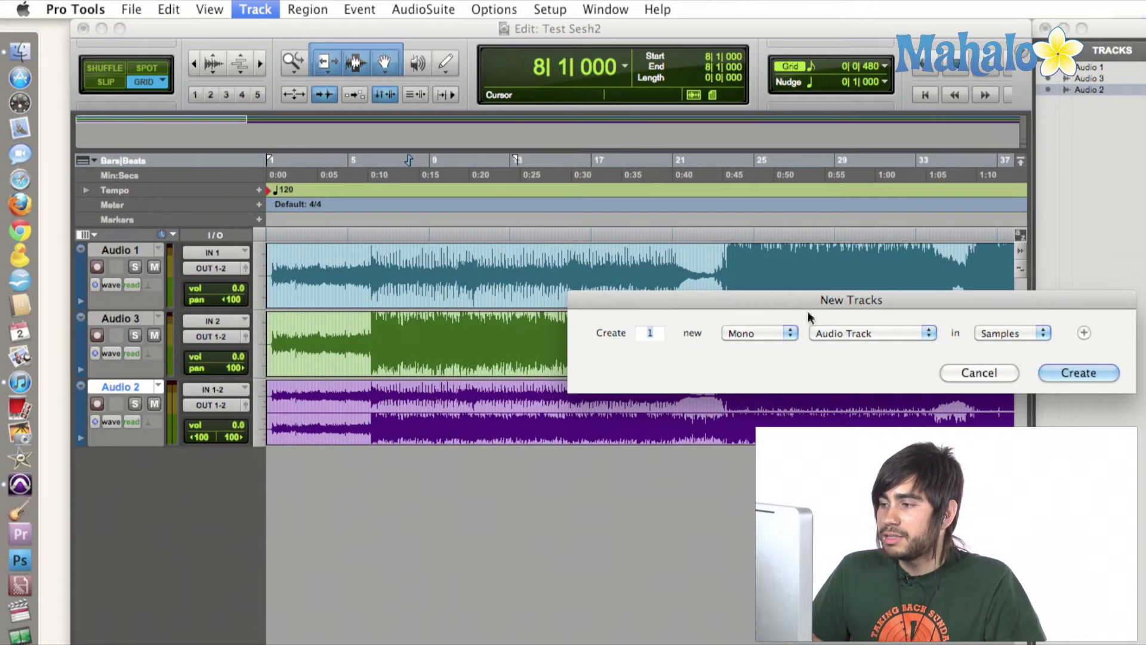
pyautogui.moveTo(809, 316); pyautogui.dragTo(588, 234)
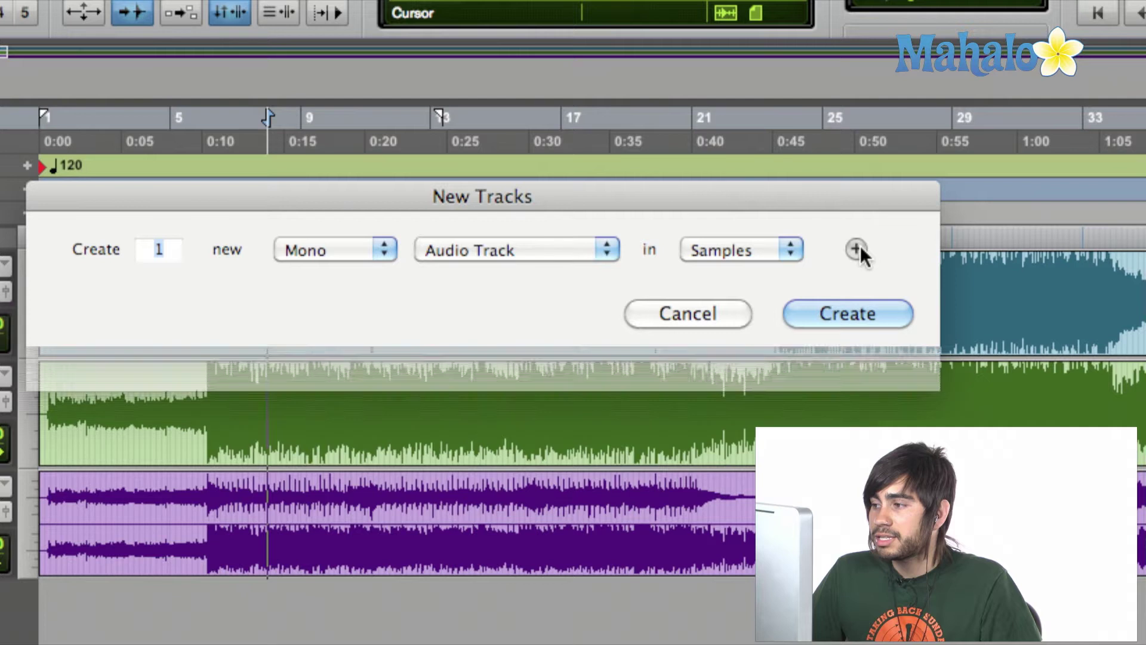
pyautogui.click(858, 249)
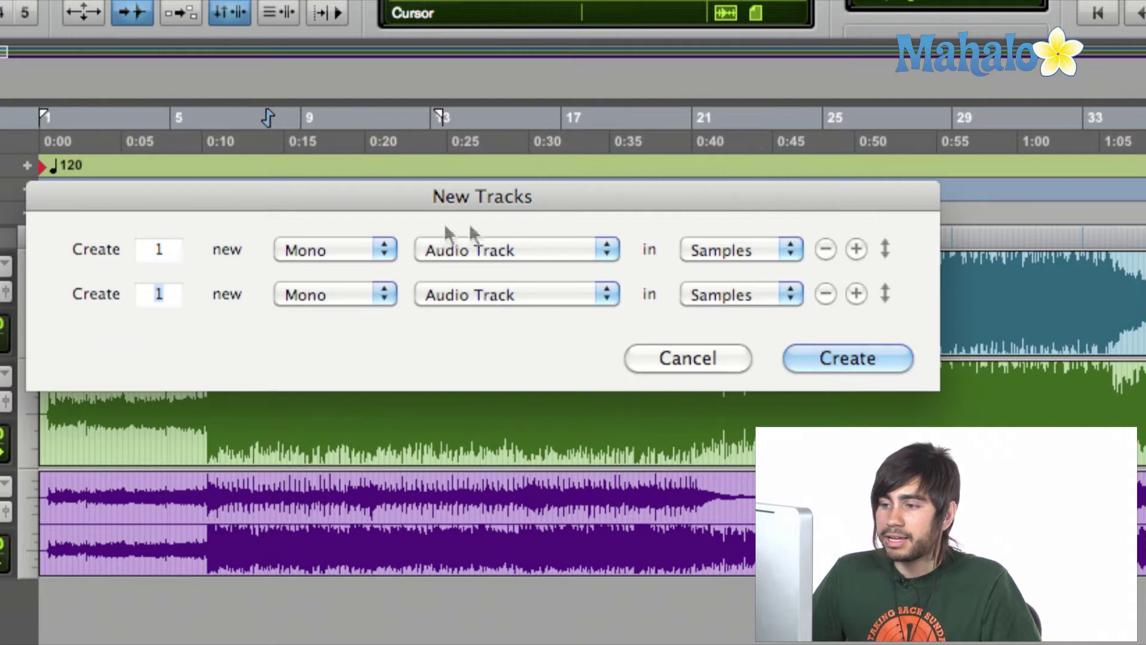
pyautogui.click(358, 296)
pyautogui.click(328, 319)
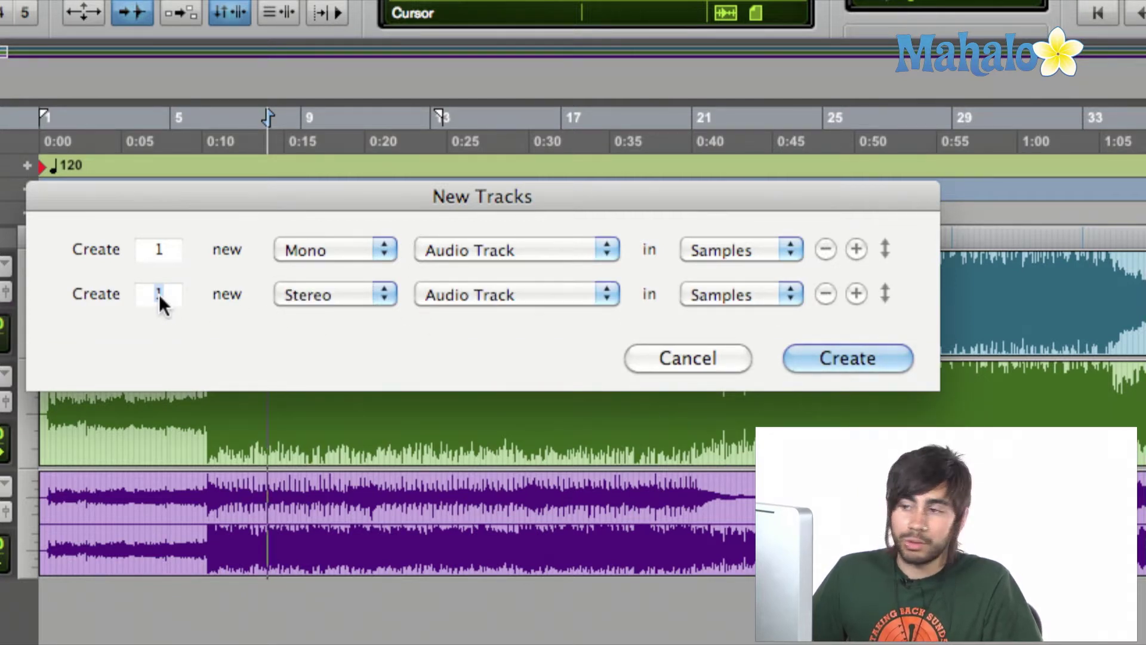
pyautogui.click(721, 358)
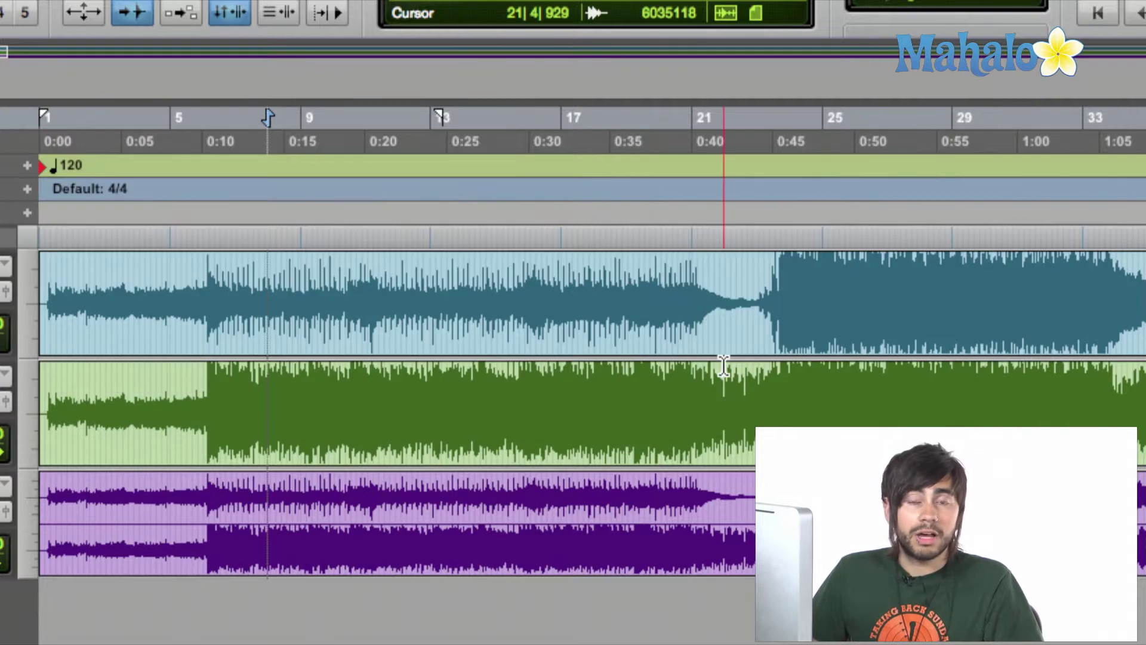
pyautogui.click(194, 337)
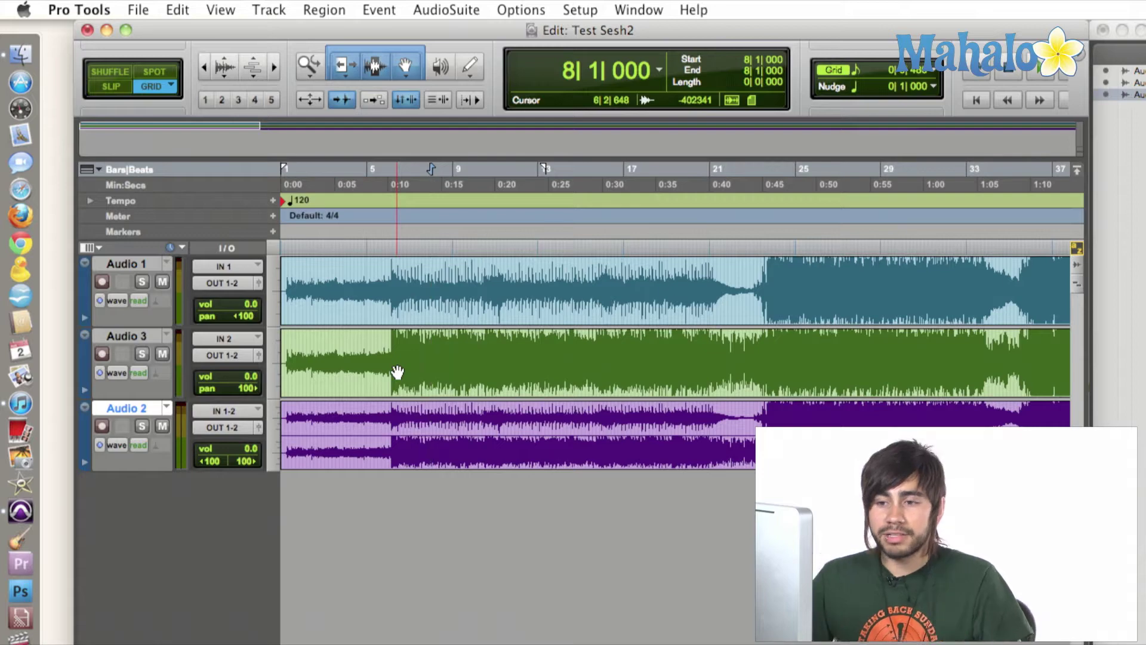
# Select Audio 3, solo it, and centre its pan at 0 in the Mix window
pyautogui.click(141, 267)
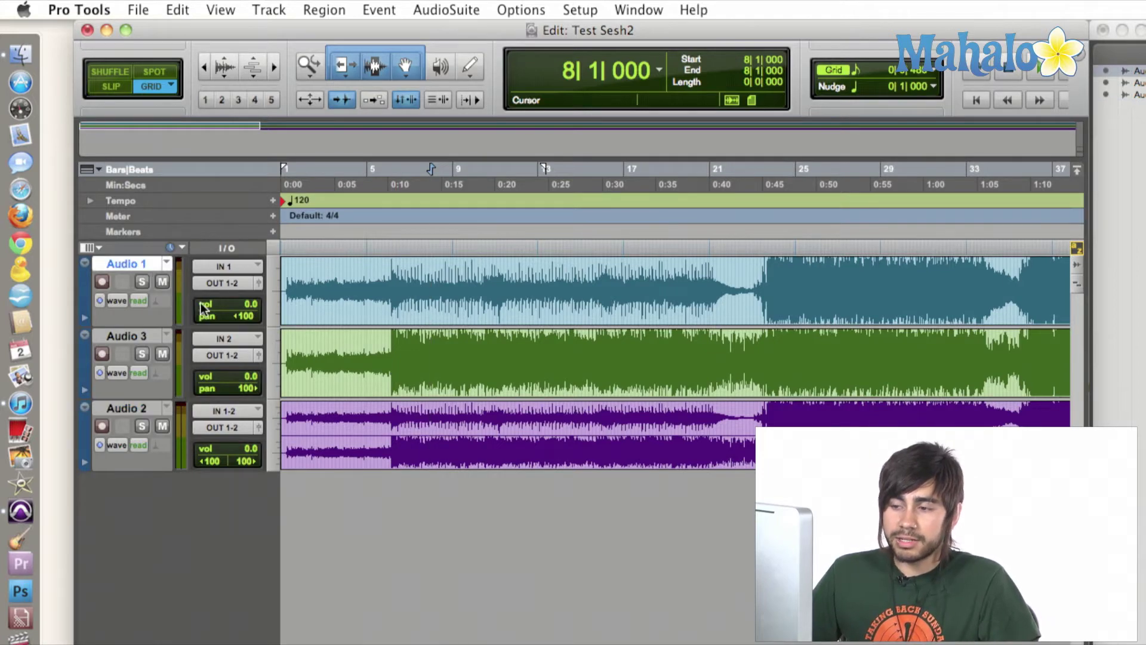
pyautogui.click(141, 335)
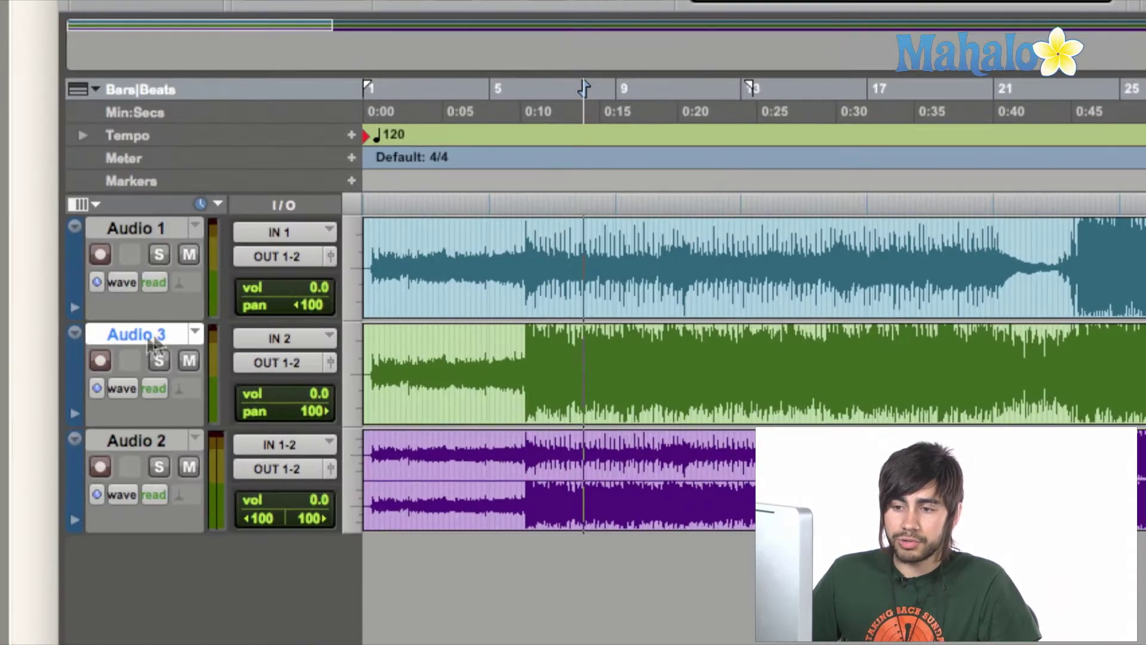
pyautogui.click(160, 360)
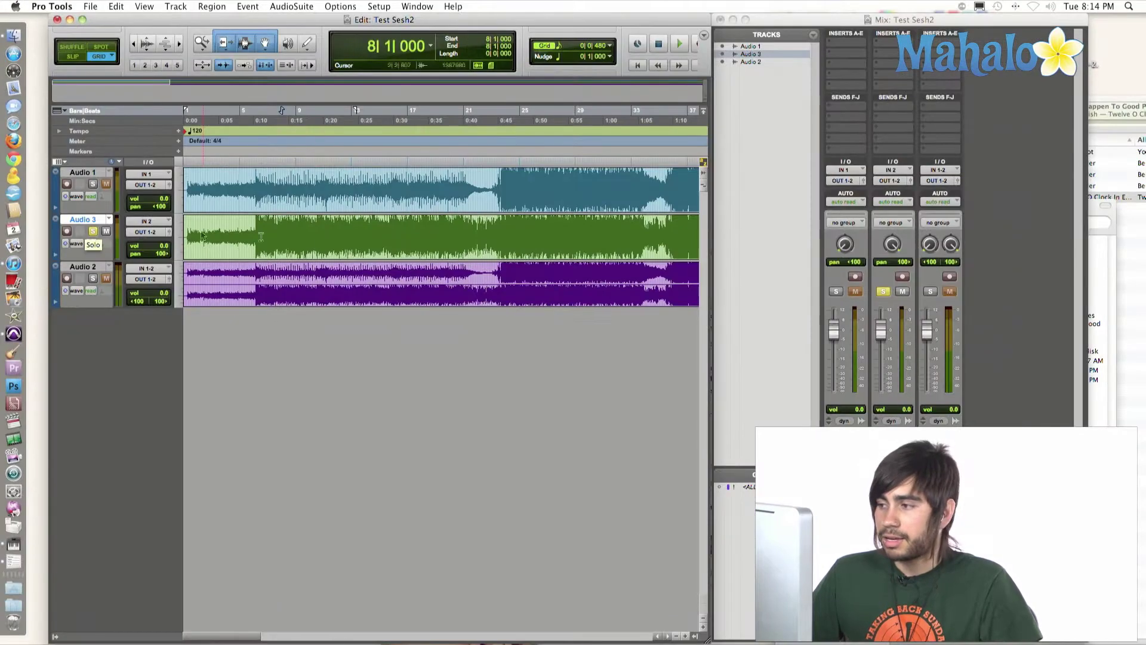
pyautogui.keyDown('alt'); pyautogui.click(893, 246); pyautogui.keyUp('alt')
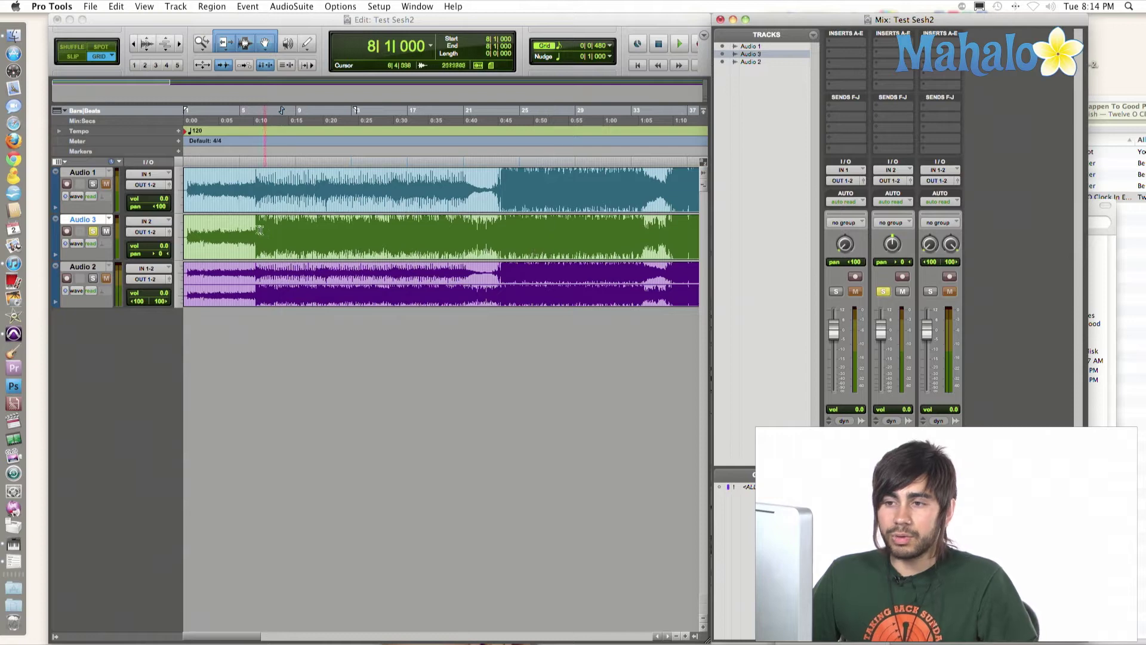
# Play the soloed Audio 3 from bar 6 with the timeline zoomed in, then stop
pyautogui.click(254, 229)
pyautogui.press('super+bracketright')
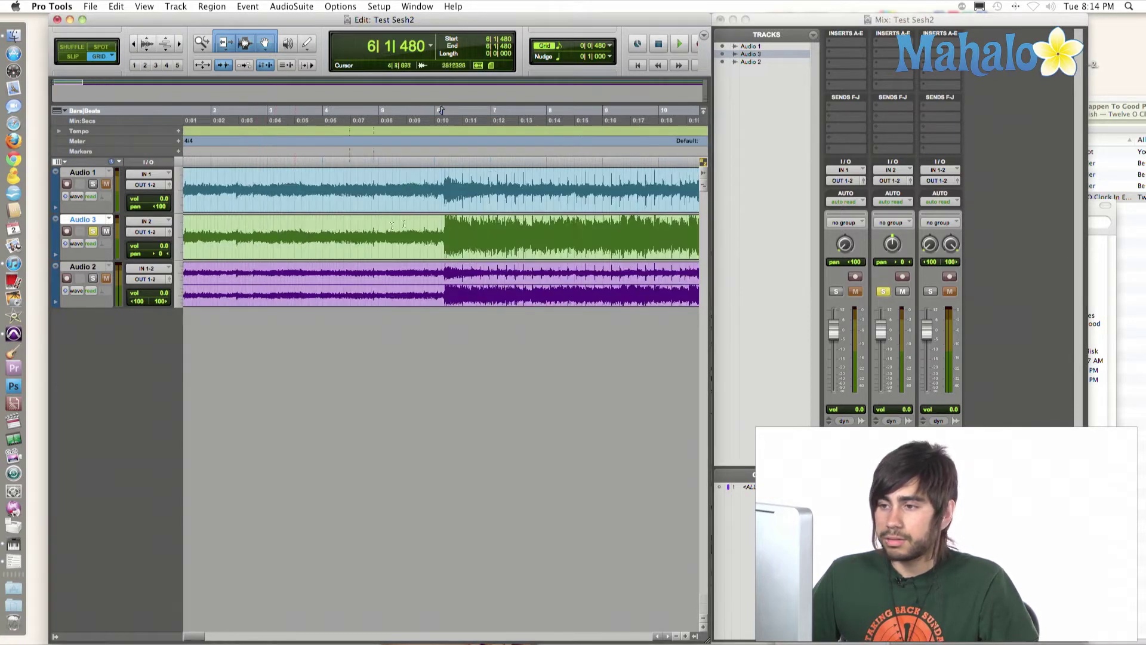
pyautogui.press('space')
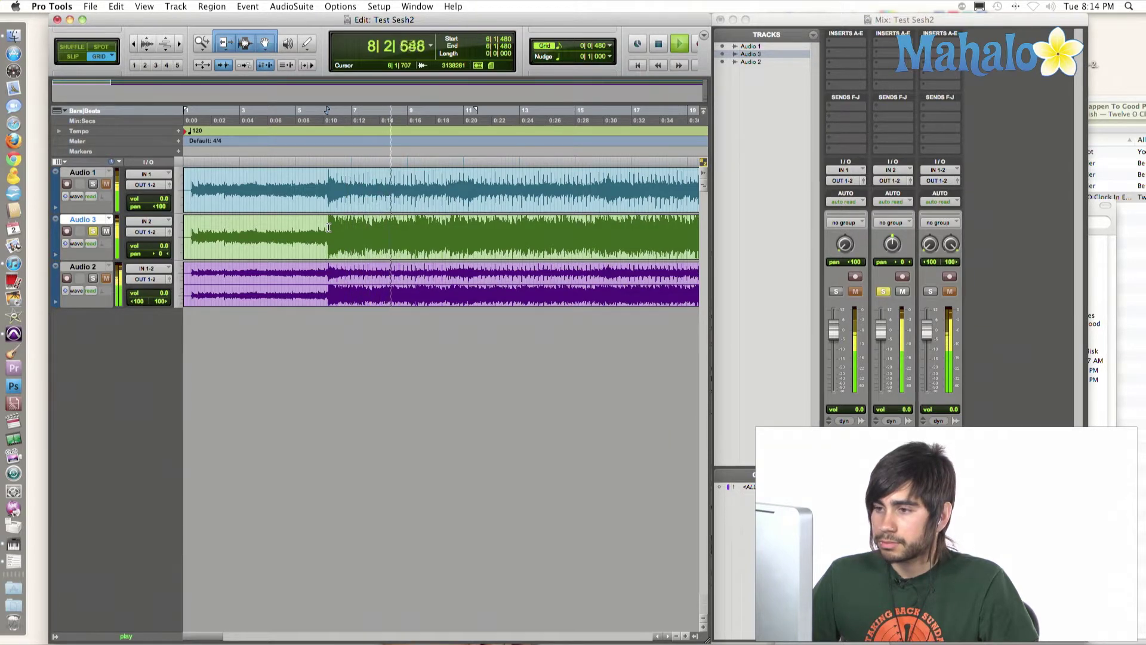
pyautogui.press('space')
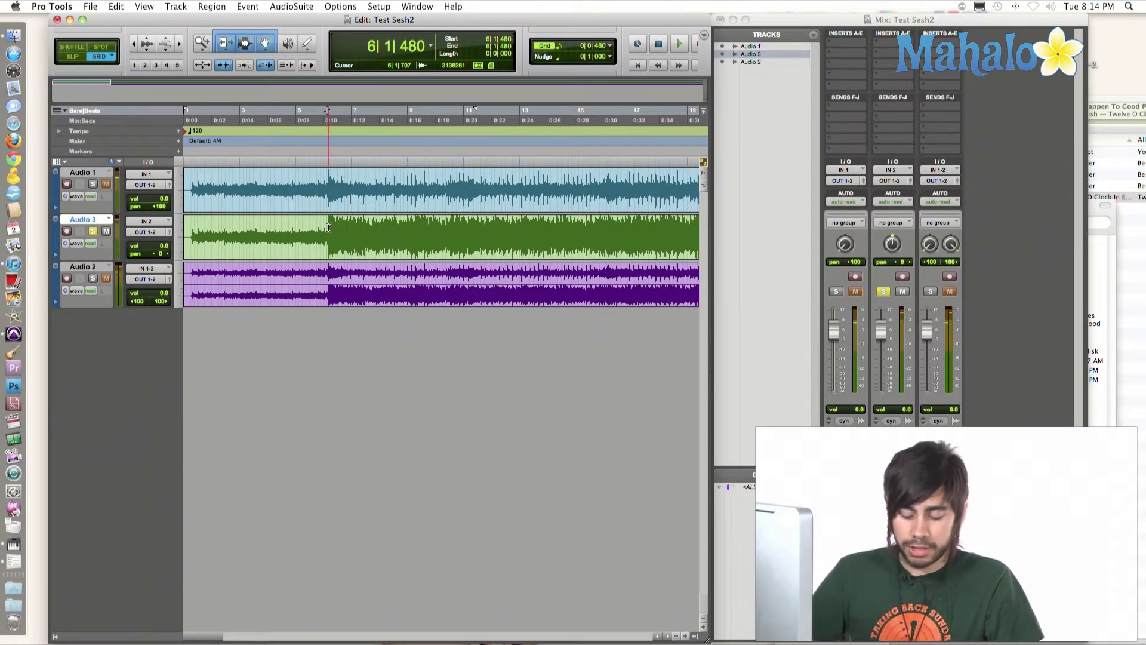
# Create a Master Fader track with Shift+Cmd+N, then delete that first Master track
pyautogui.press('super+shift+n')
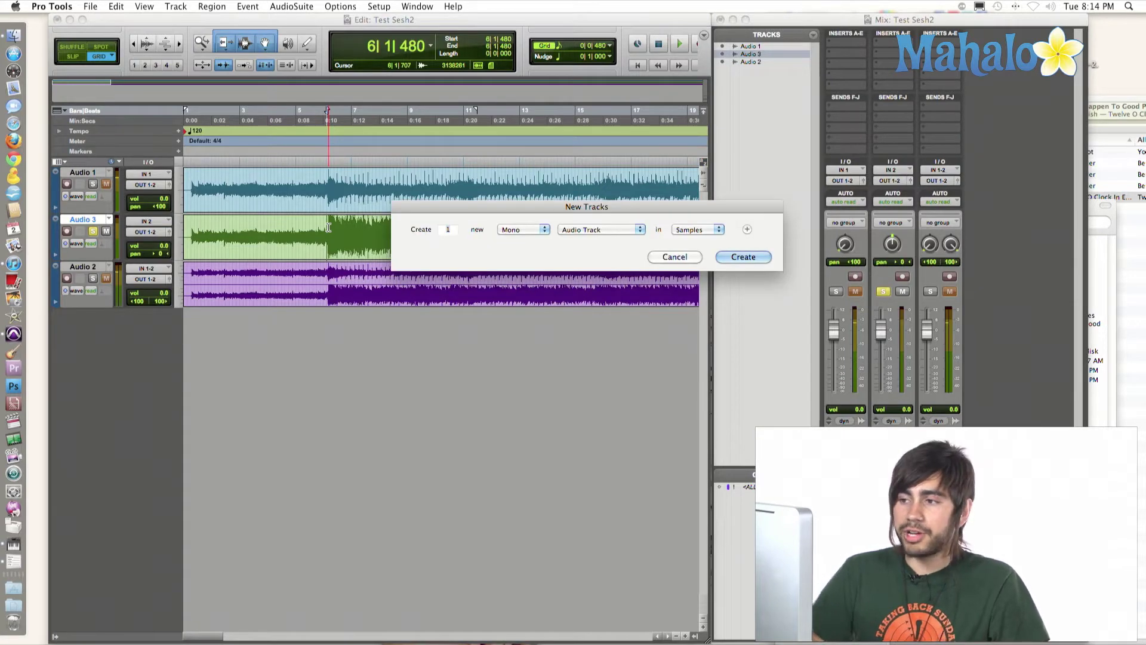
pyautogui.moveTo(568, 200); pyautogui.dragTo(430, 207)
pyautogui.click(491, 226)
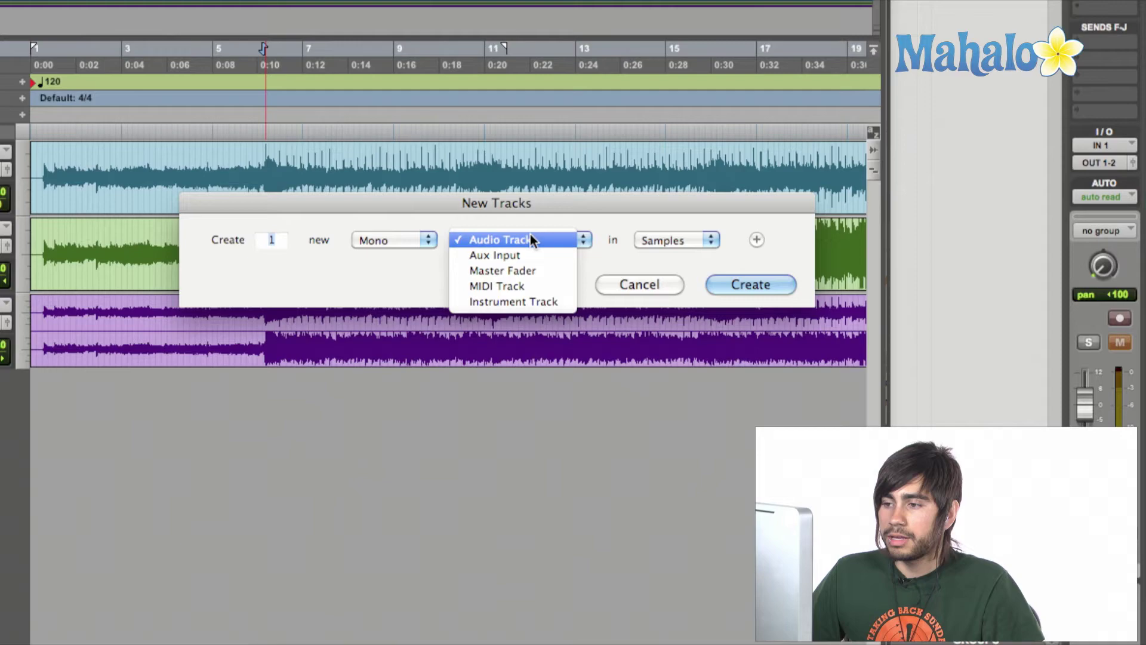
pyautogui.click(499, 270)
pyautogui.click(750, 284)
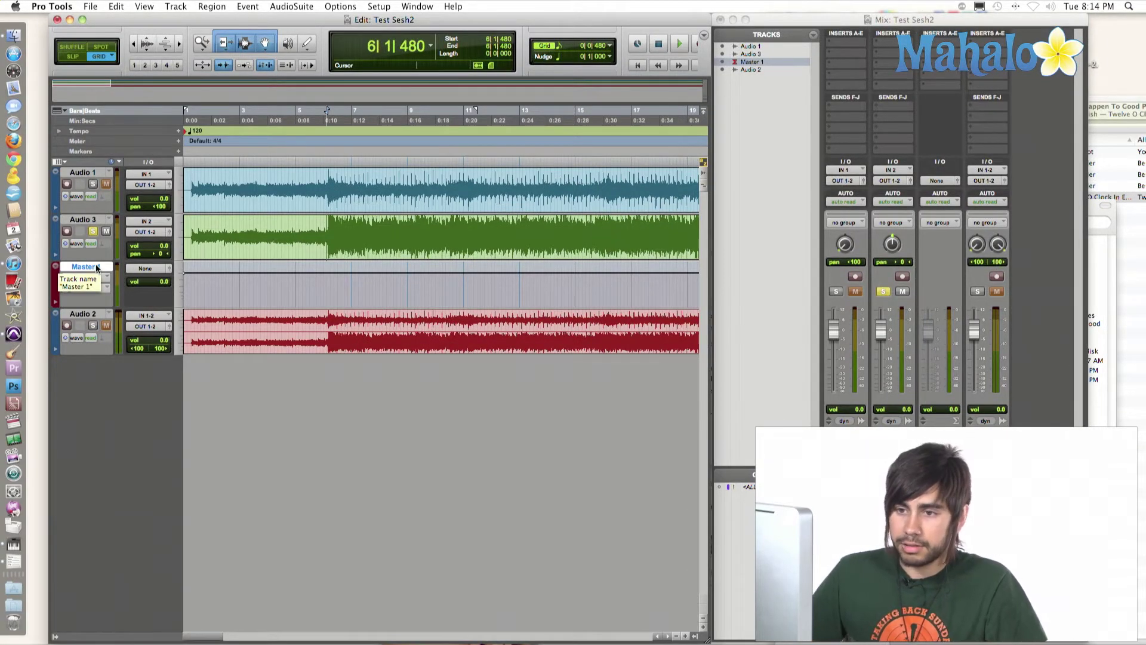
pyautogui.rightClick(96, 264)
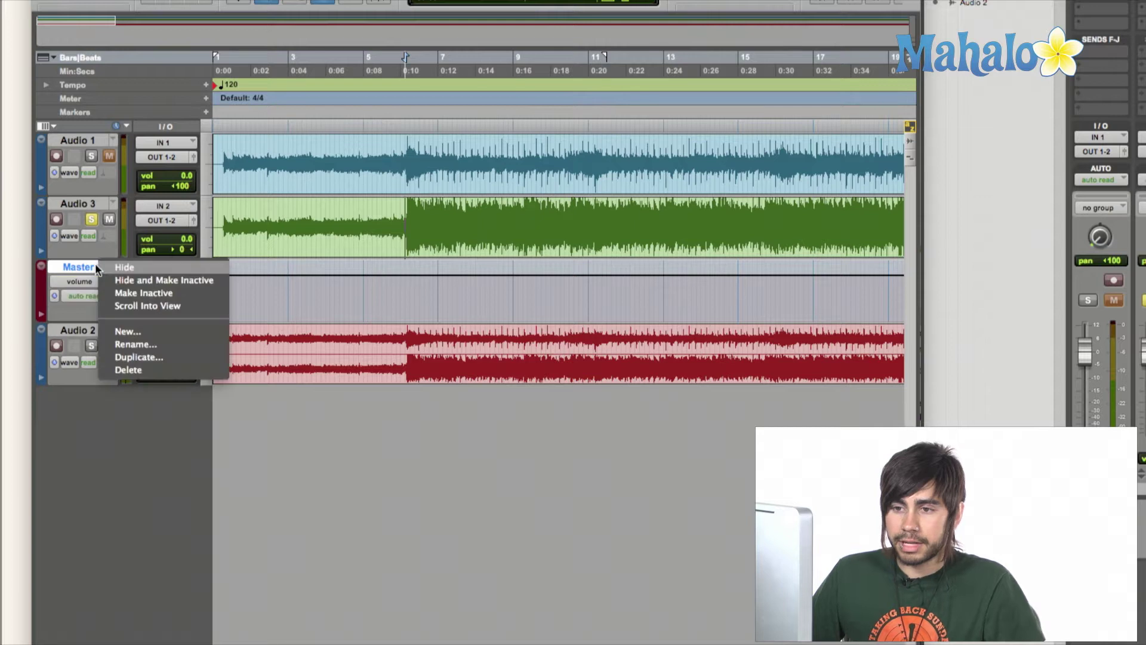
pyautogui.click(154, 375)
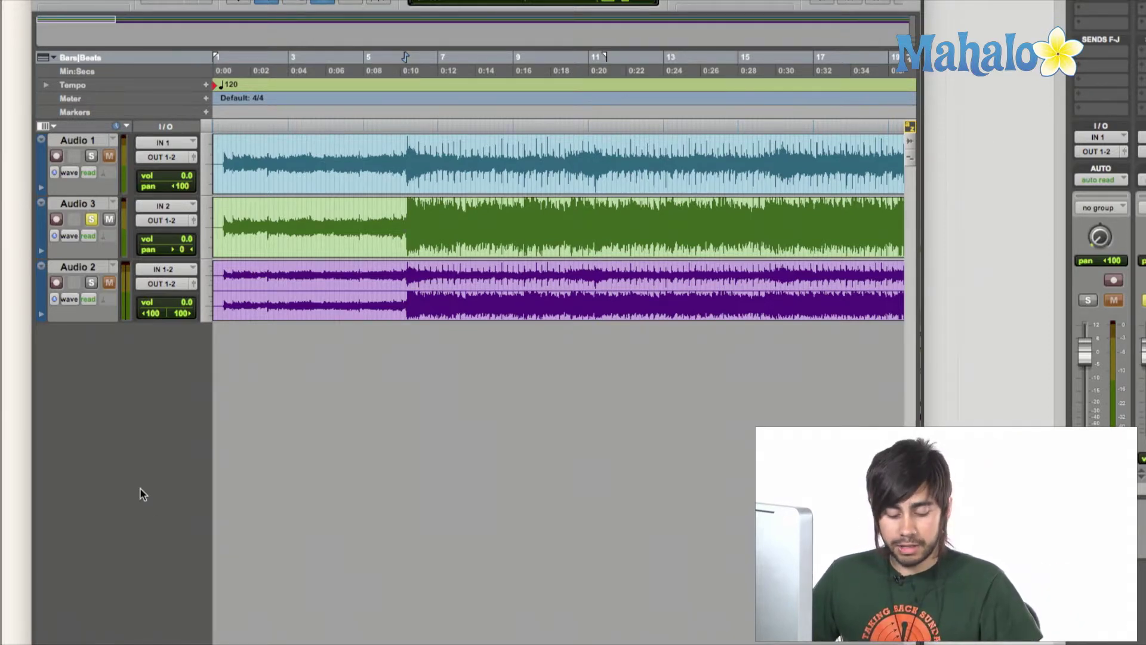
# Add a Stereo Master Fader track, Master 1, and set playback start near bar 6
pyautogui.press('shift+super+n')
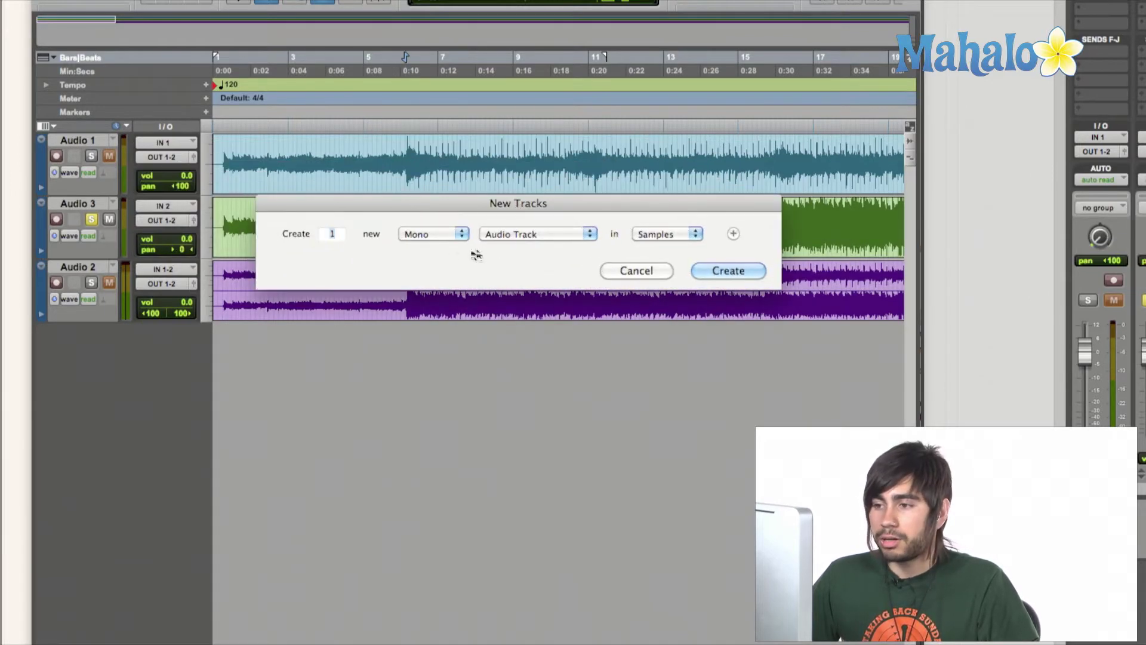
pyautogui.click(525, 234)
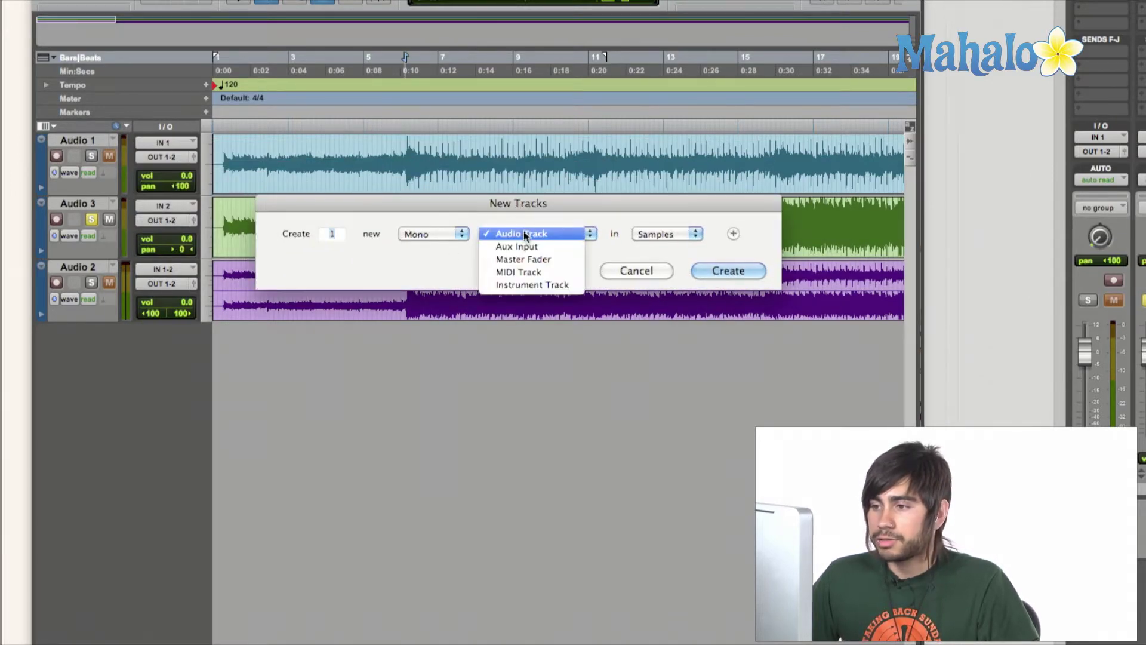
pyautogui.click(539, 259)
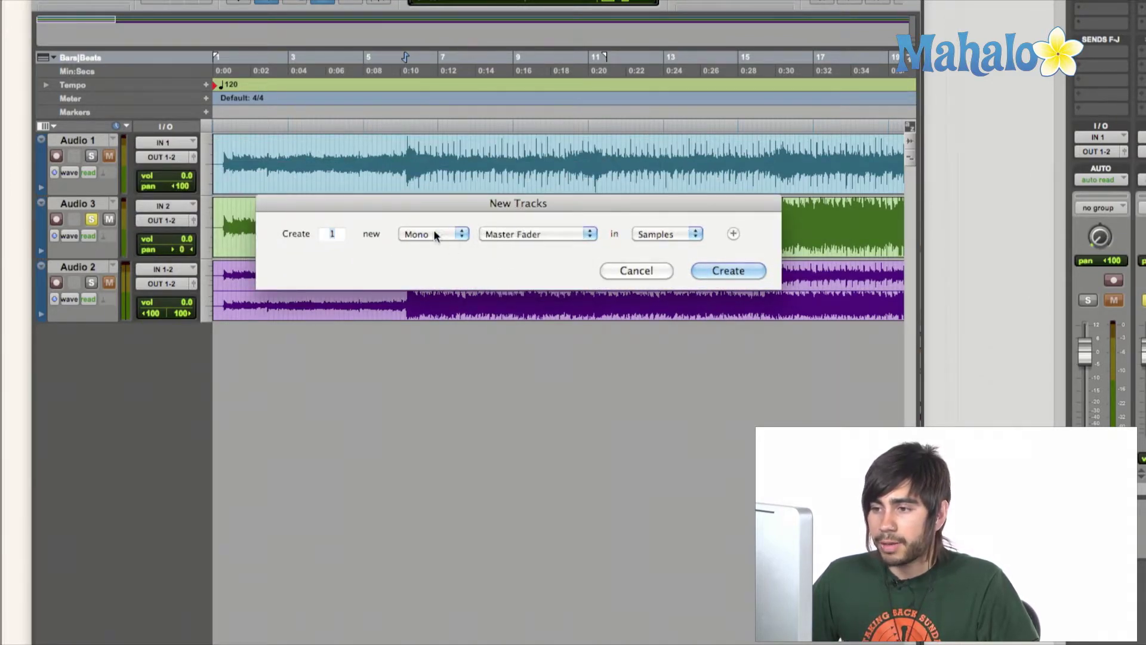
pyautogui.click(434, 232)
pyautogui.click(433, 244)
pyautogui.click(738, 276)
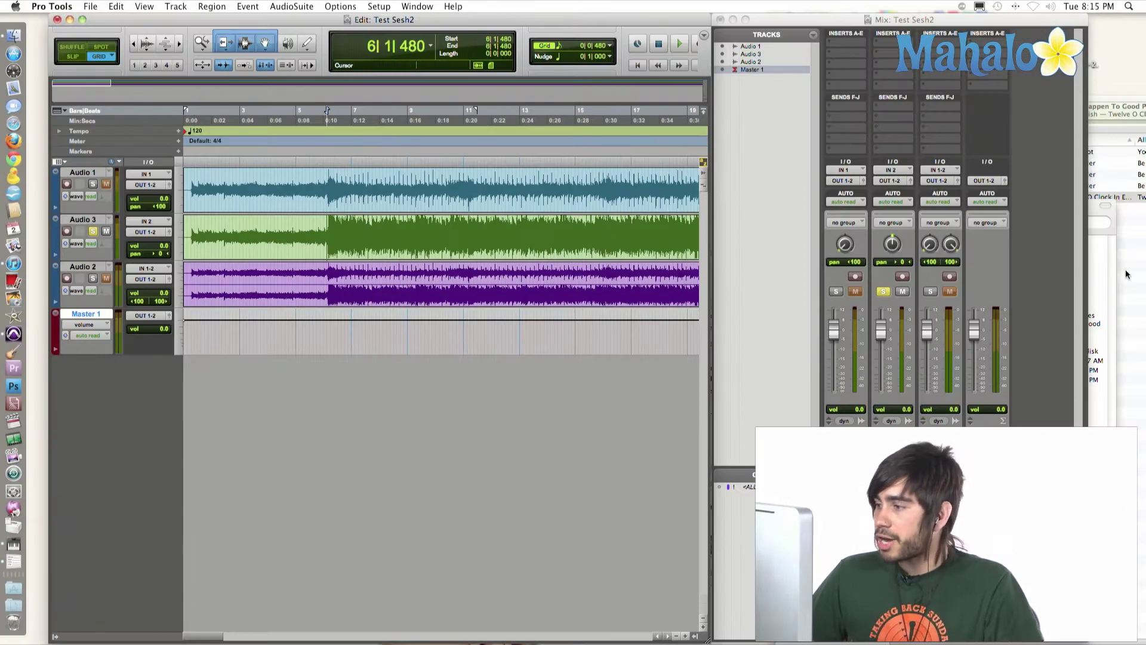
pyautogui.click(331, 227)
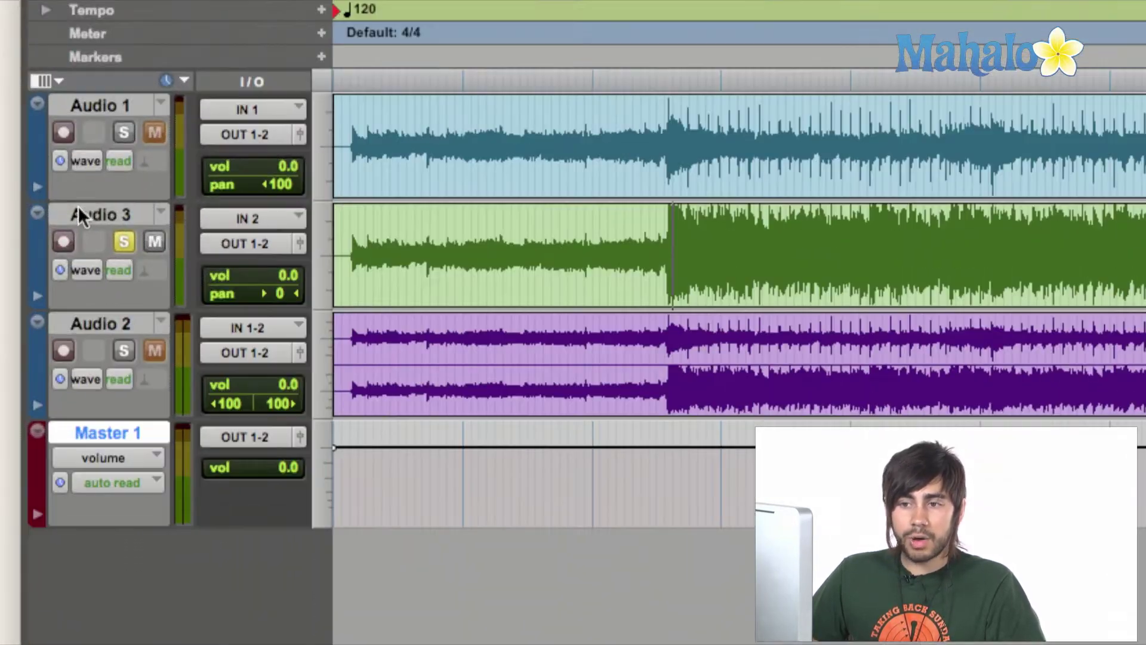
# Play the soloed Audio 3 through Master 1, stop it, and return to the Edit window
pyautogui.click(81, 211)
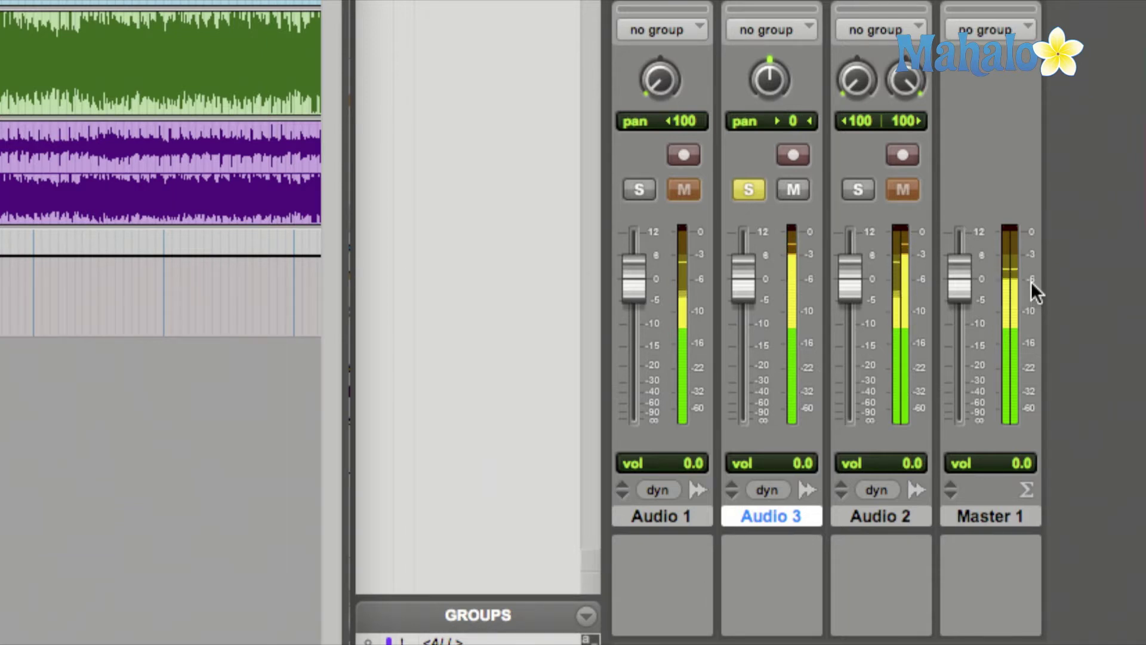
pyautogui.press('space')
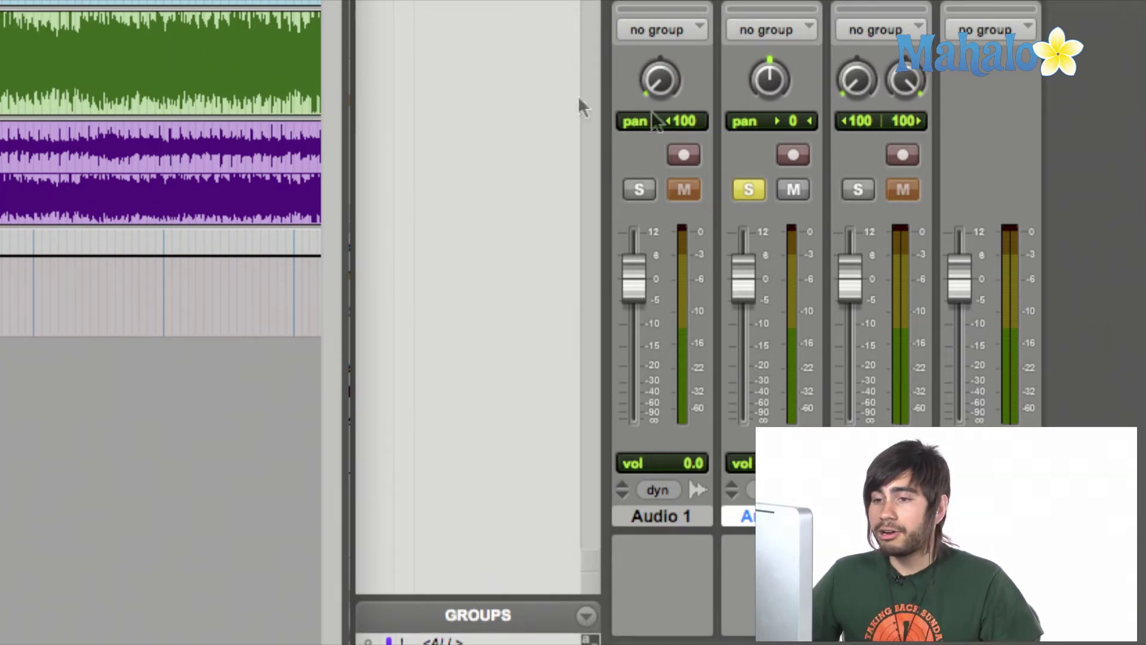
pyautogui.press('super+equal')
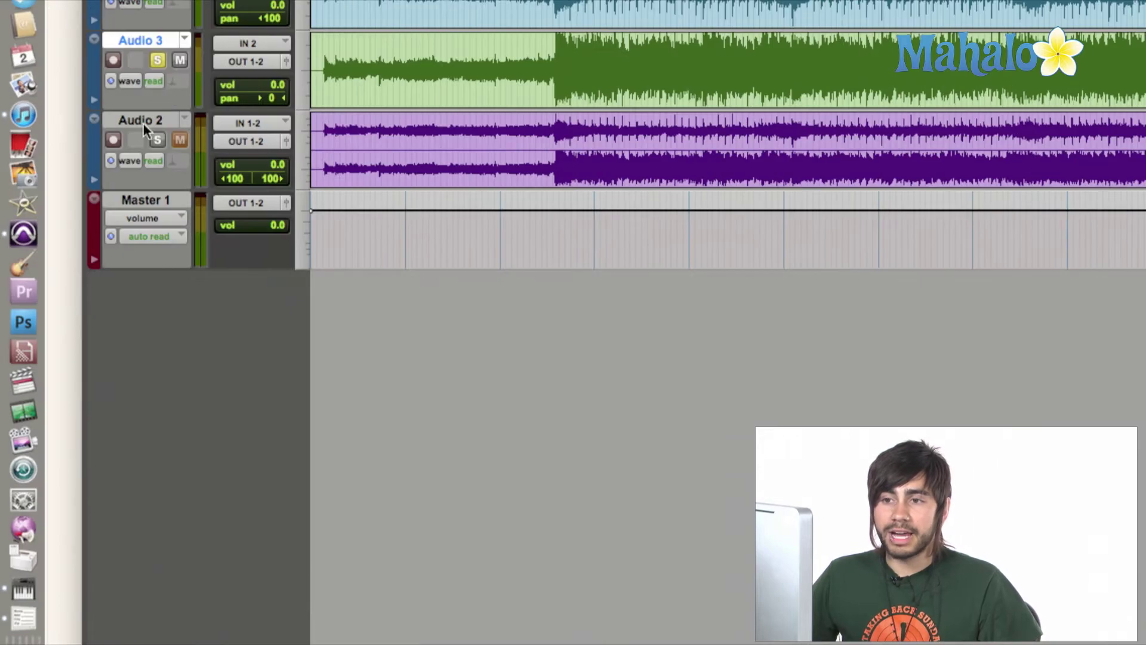
# Move the solo from Audio 3 to the stereo Audio 2 track and start playback
pyautogui.click(188, 131)
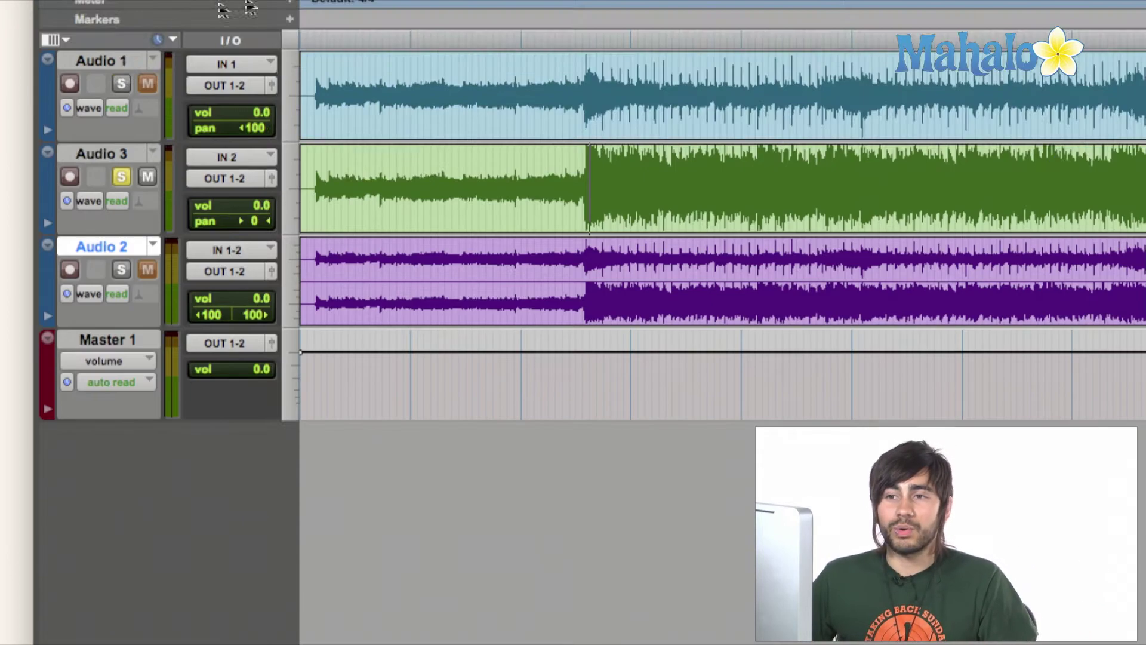
pyautogui.click(122, 177)
pyautogui.click(120, 270)
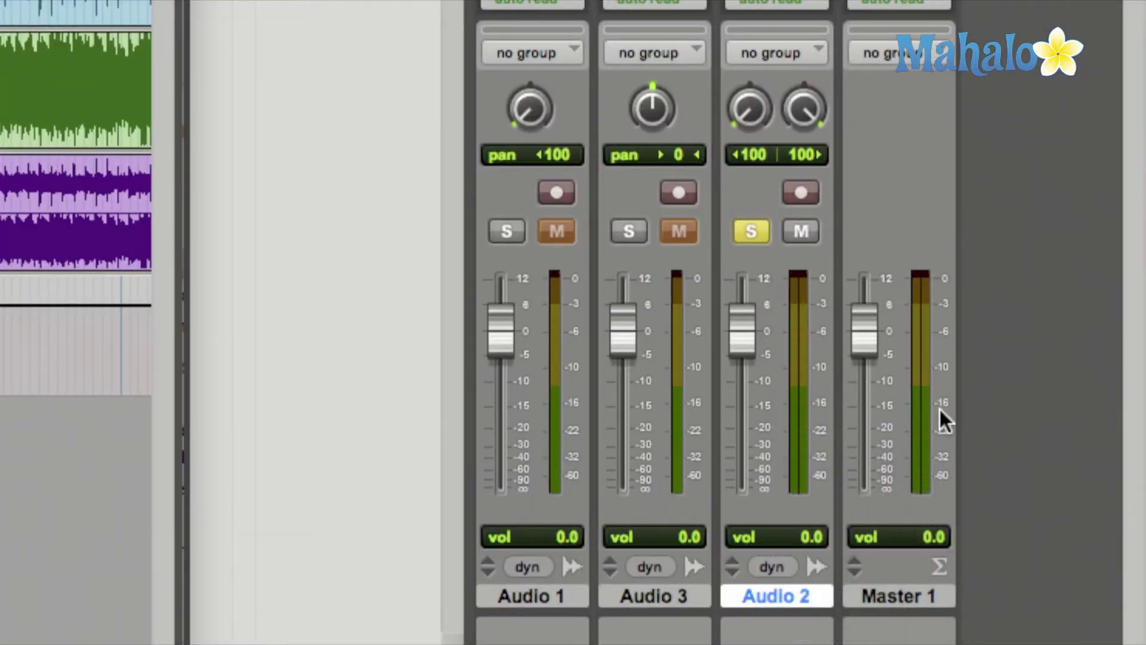
pyautogui.press('space')
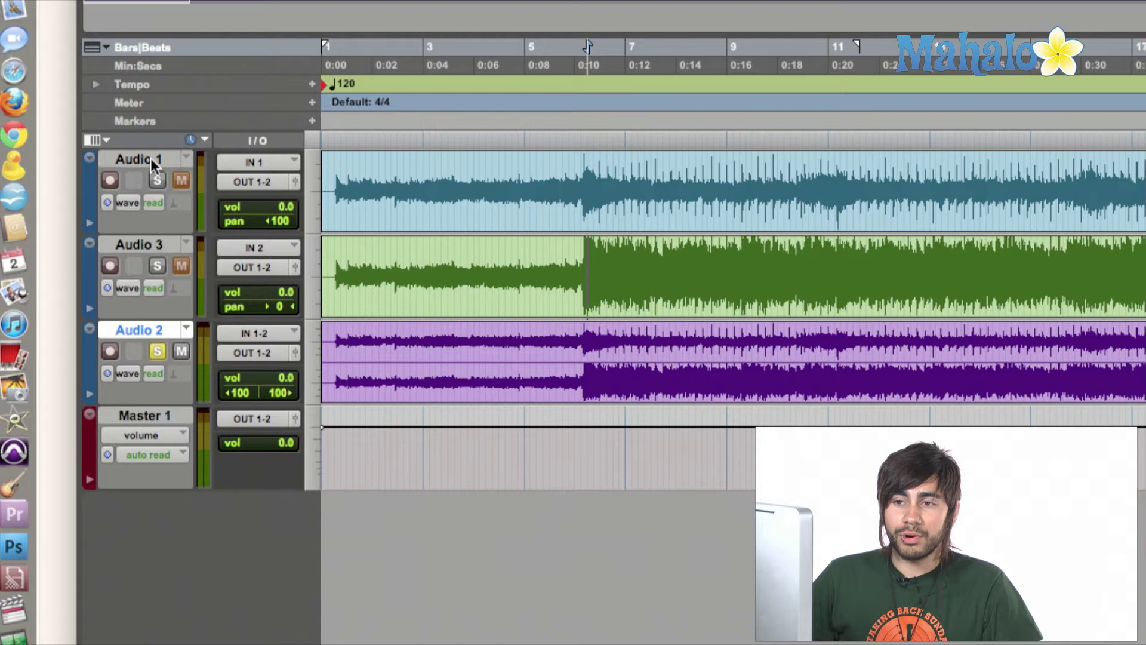
# Select Audio 1 and Audio 3, start playback at 0:10, and pan Audio 3 to 100 right
pyautogui.click(151, 162)
pyautogui.keyDown('shift'); pyautogui.click(153, 245); pyautogui.keyUp('shift')
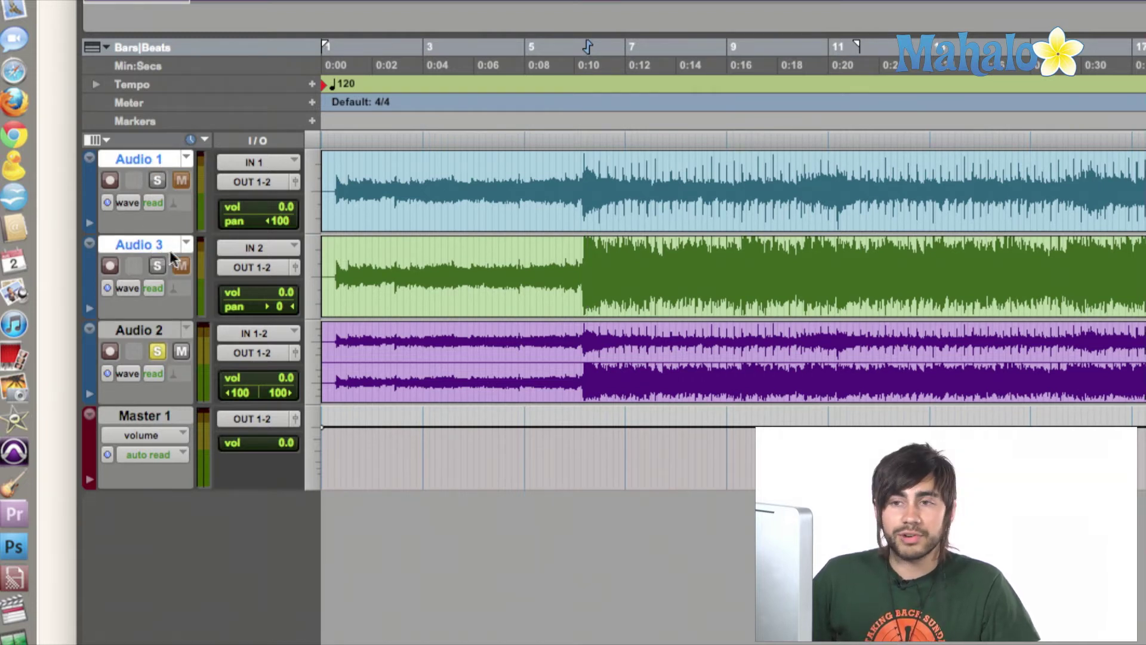
pyautogui.click(588, 174)
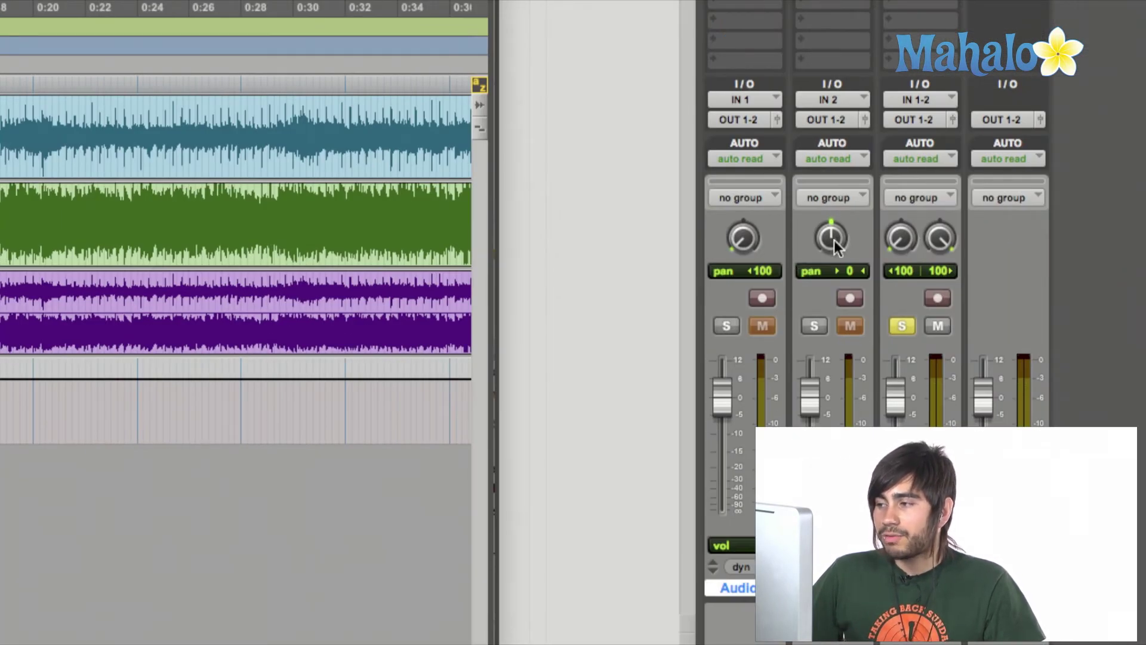
pyautogui.moveTo(833, 239); pyautogui.dragTo(830, 141)
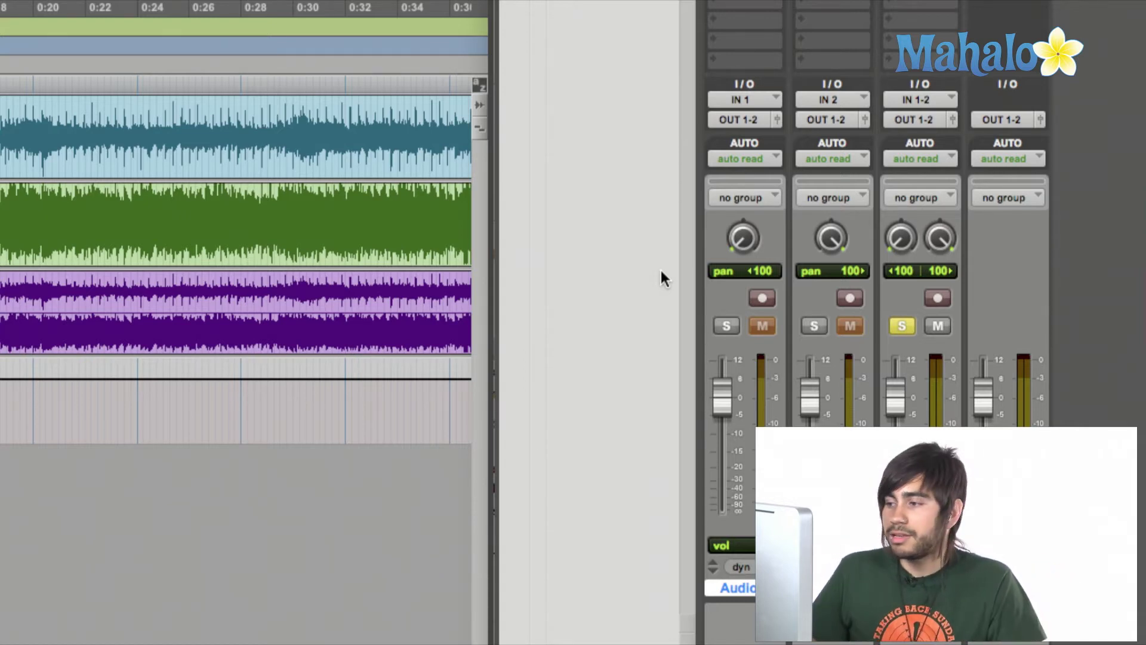
# Solo Audio 1 and Audio 3, unsolo Audio 2, play the hard-panned pair, then unsolo Audio 1
pyautogui.click(728, 327)
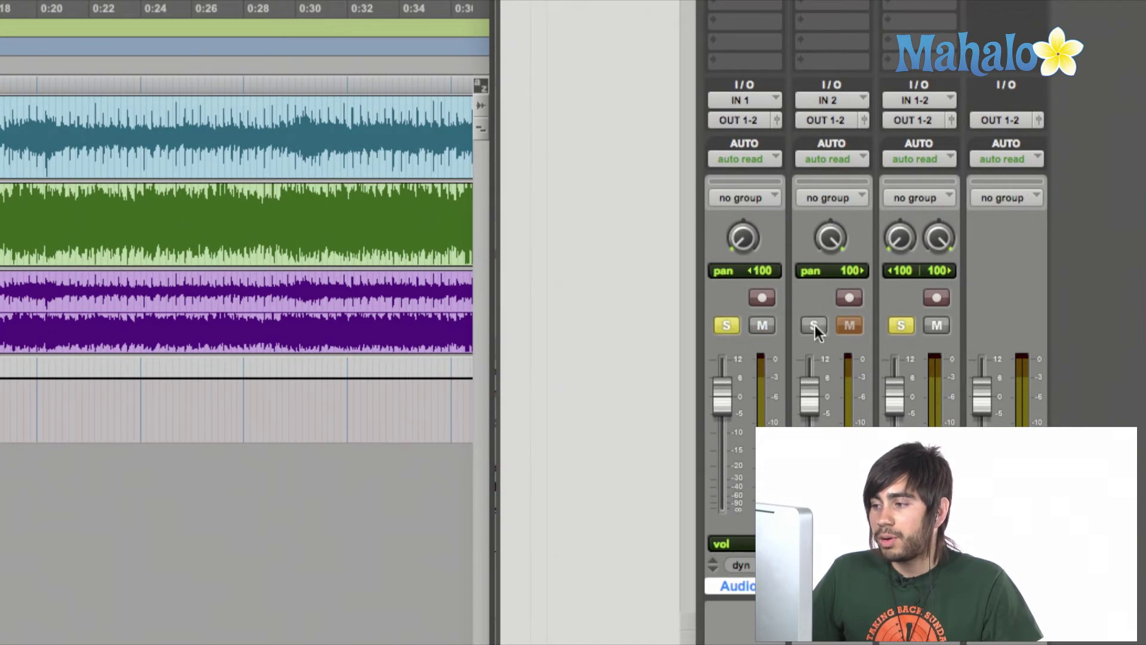
pyautogui.click(814, 325)
pyautogui.click(901, 325)
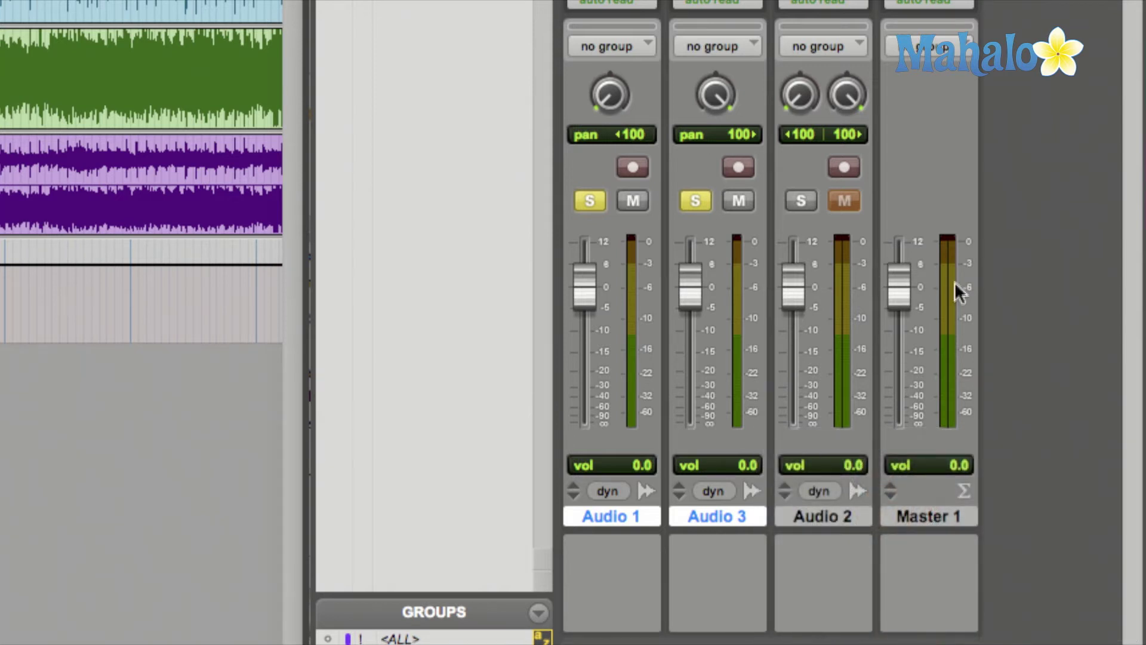
pyautogui.press('space')
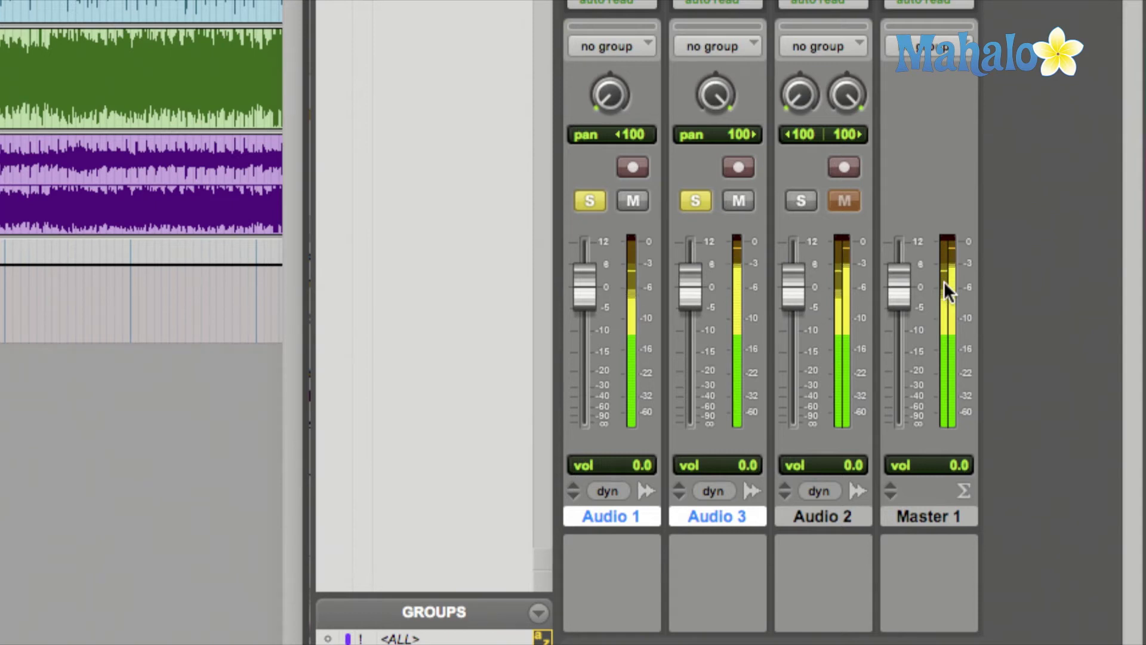
pyautogui.press('space')
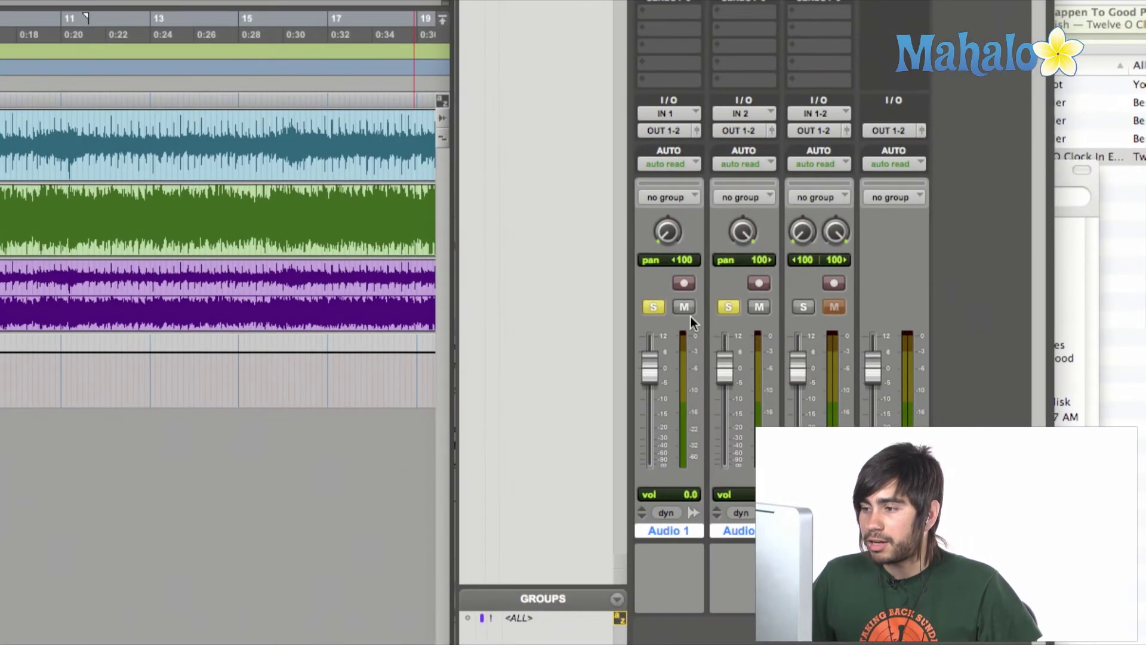
pyautogui.click(646, 297)
pyautogui.click(607, 296)
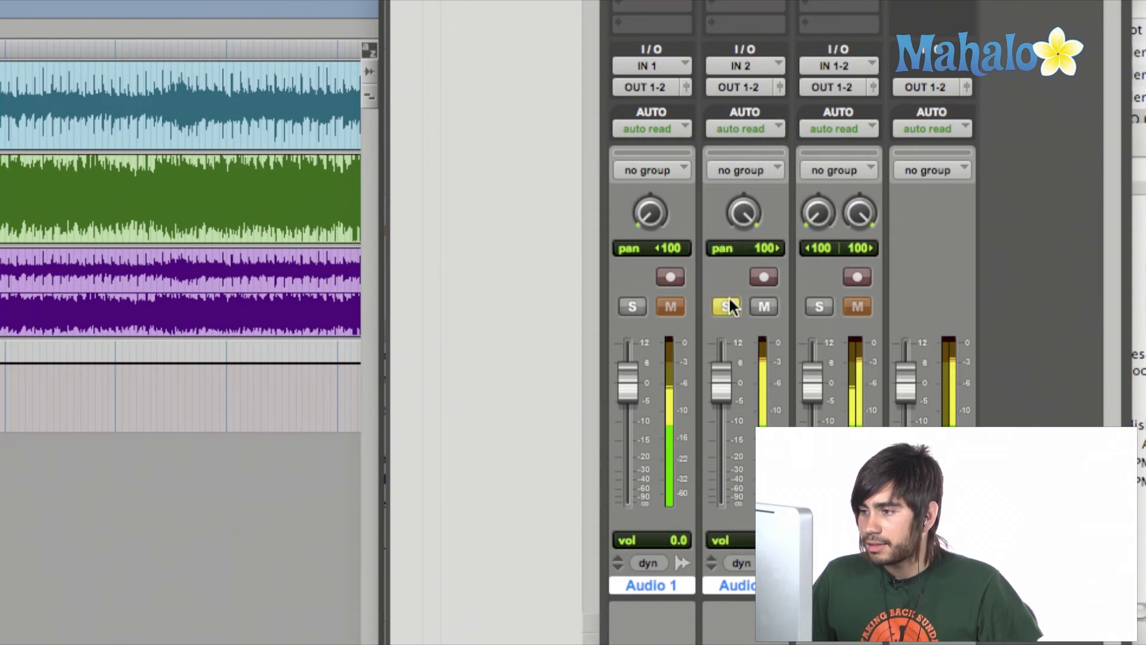
# Stop playback, re-centre Audio 3's pan, replay it, and pan Audio 3 to 44 right
pyautogui.press('space')
pyautogui.keyDown('alt'); pyautogui.click(742, 212); pyautogui.keyUp('alt')
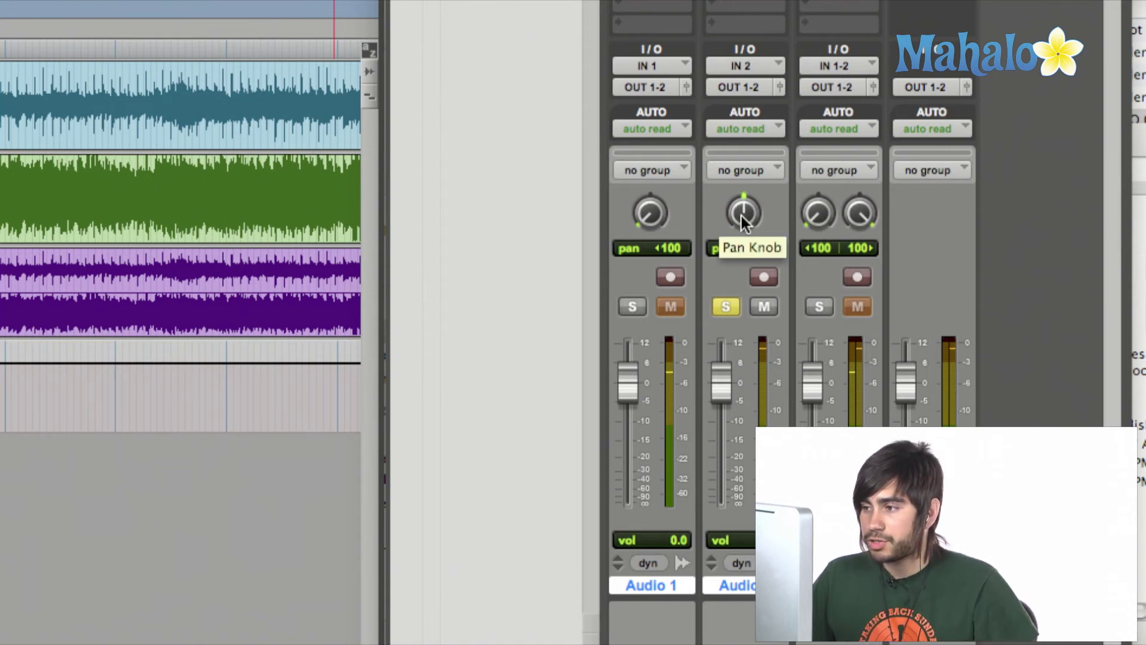
pyautogui.press('space')
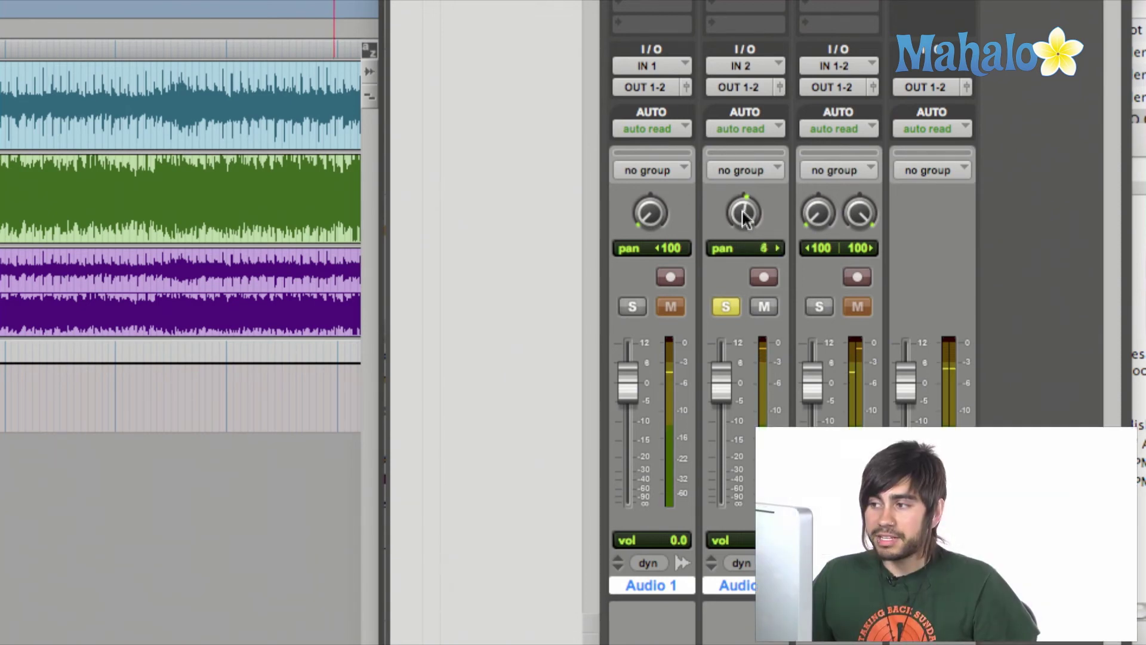
pyautogui.moveTo(742, 216); pyautogui.dragTo(743, 179)
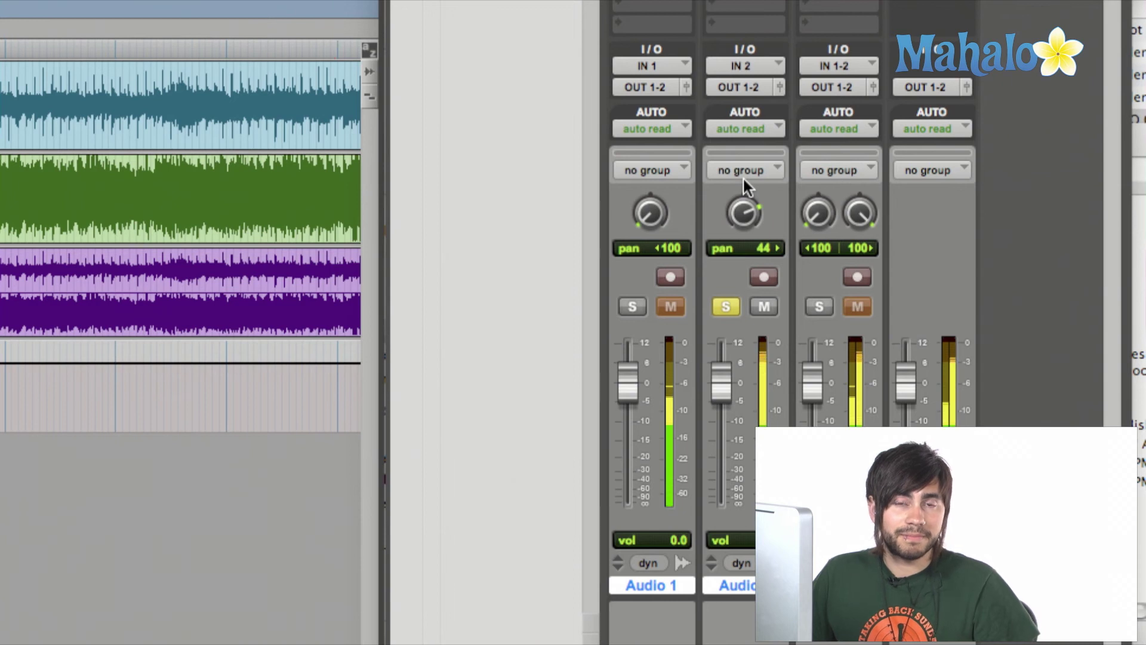